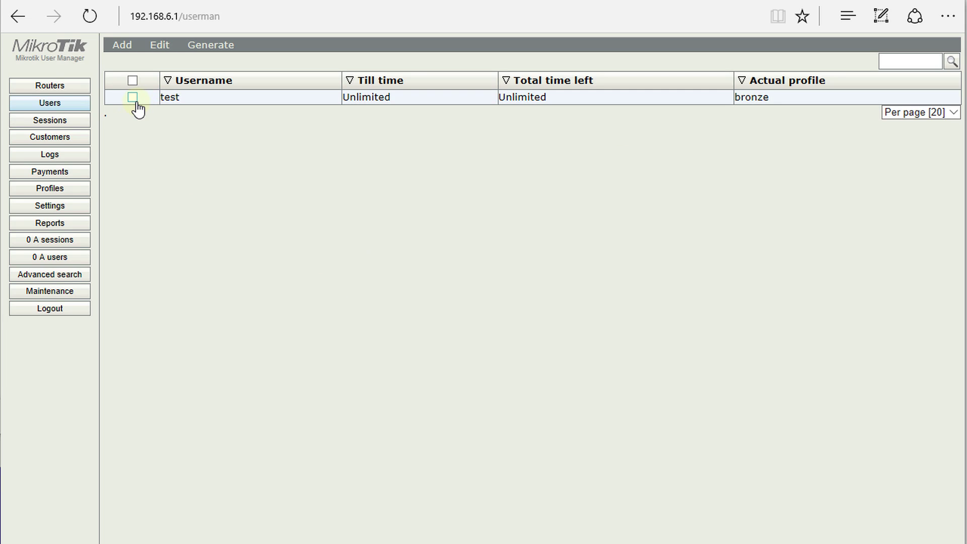
# Open the single-user Add form, then close it without adding anyone.
pyautogui.click(126, 46)
pyautogui.click(123, 62)
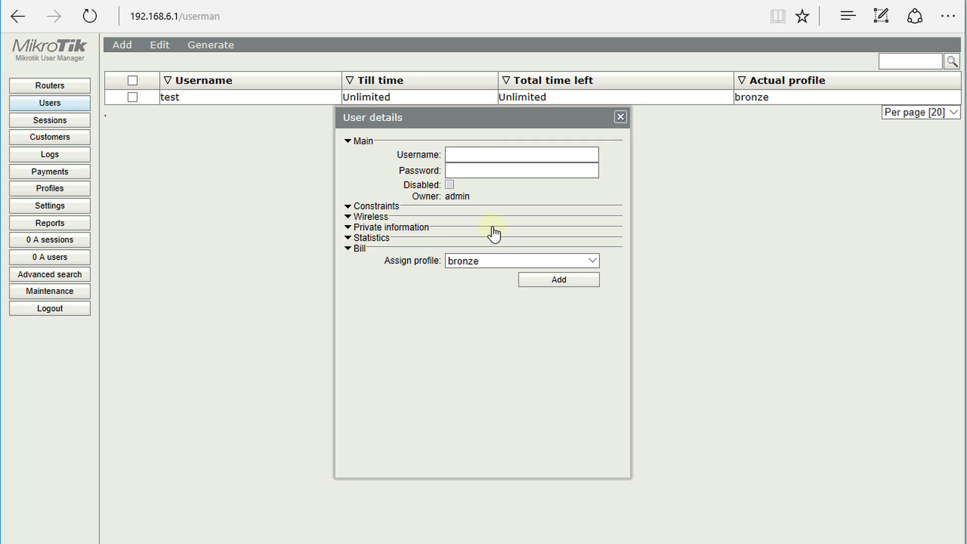
pyautogui.click(623, 118)
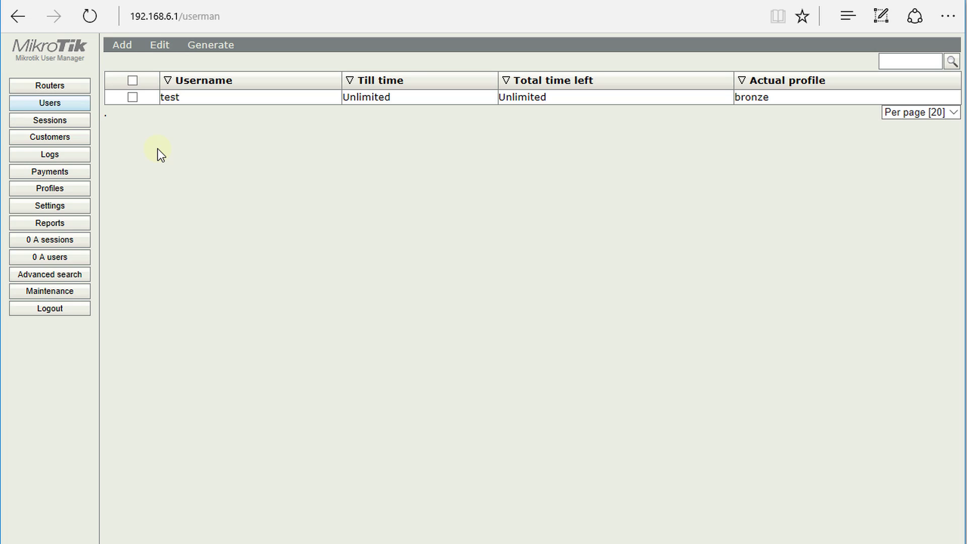
# Start a batch add of 6 users with the username prefix 'hotspot'.
pyautogui.click(125, 46)
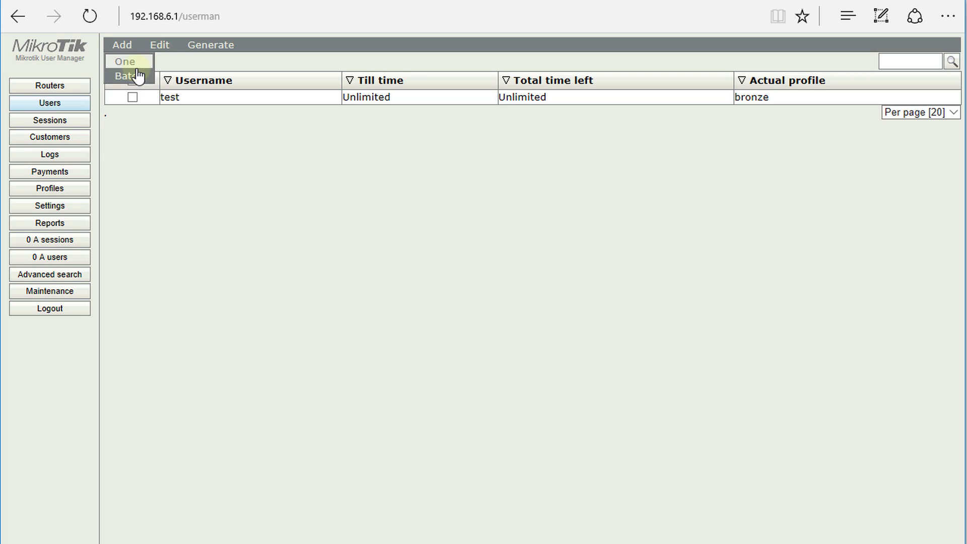
pyautogui.click(130, 75)
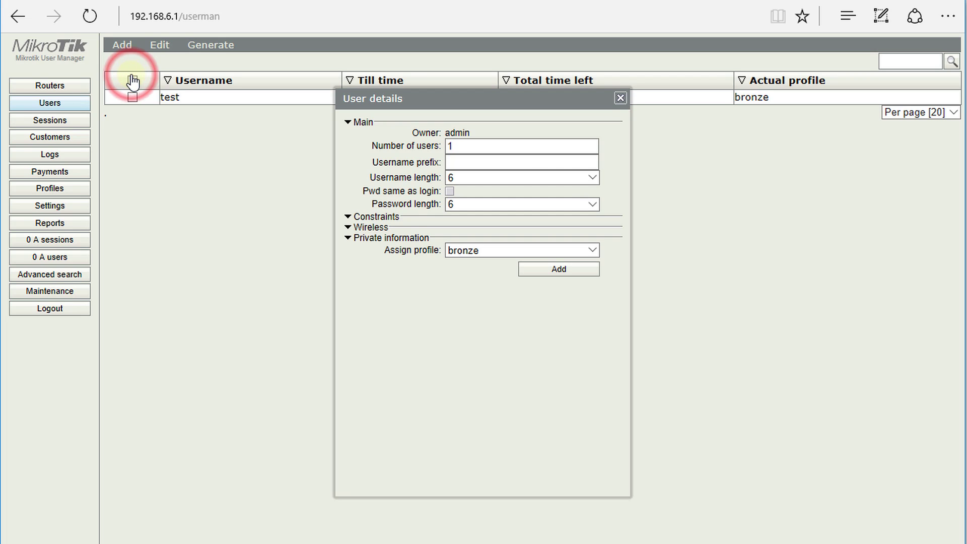
pyautogui.click(461, 146)
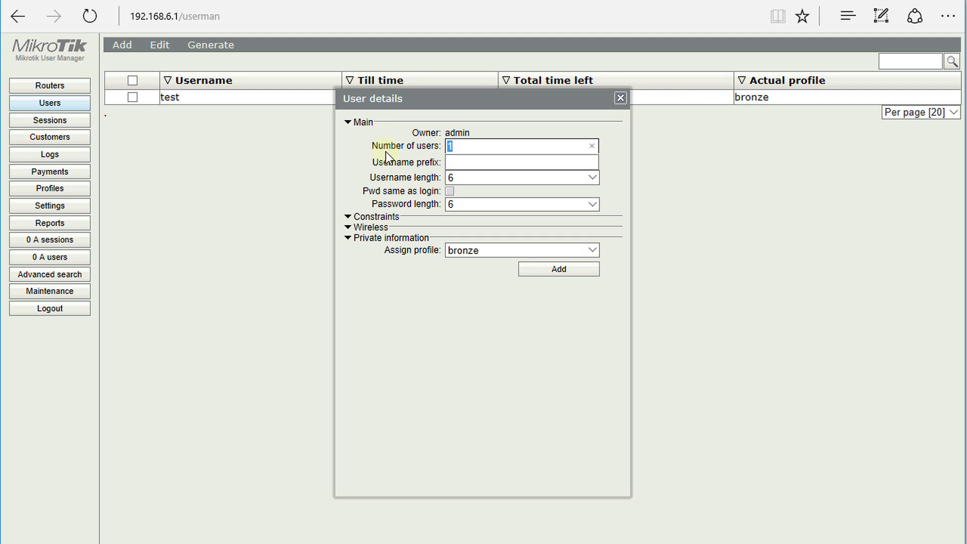
pyautogui.write('6')
pyautogui.click(468, 164)
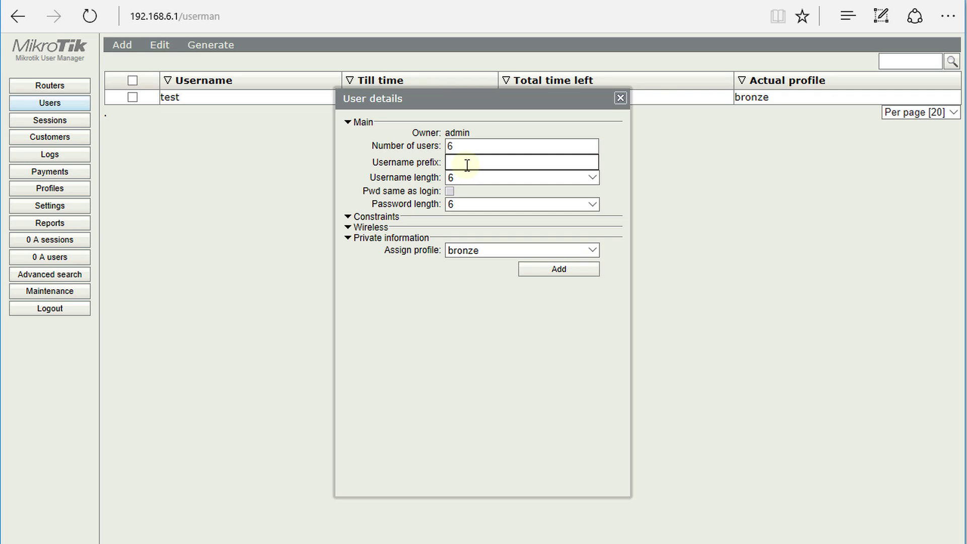
pyautogui.write('hos')
pyautogui.press('BackSpace')
pyautogui.write('tspt')
pyautogui.click(462, 162)
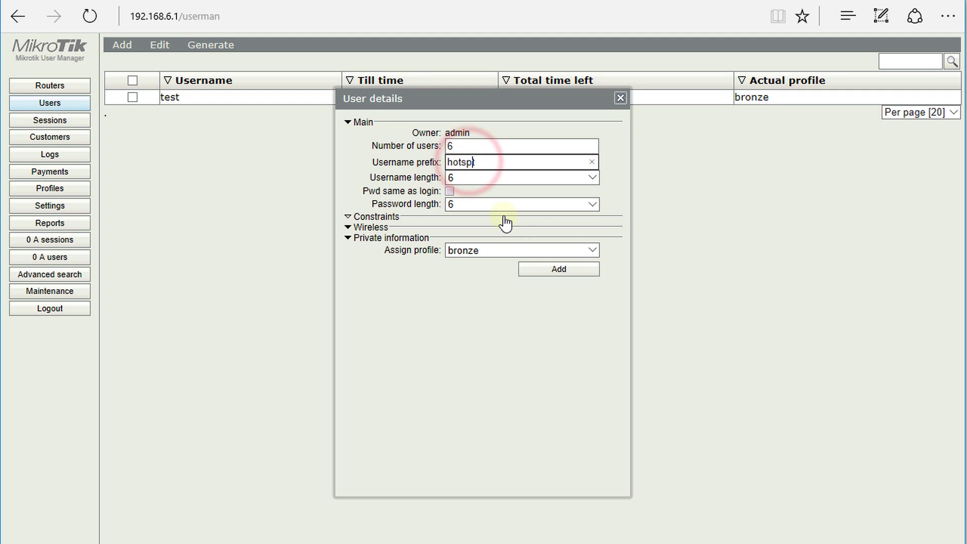
pyautogui.write('ot')
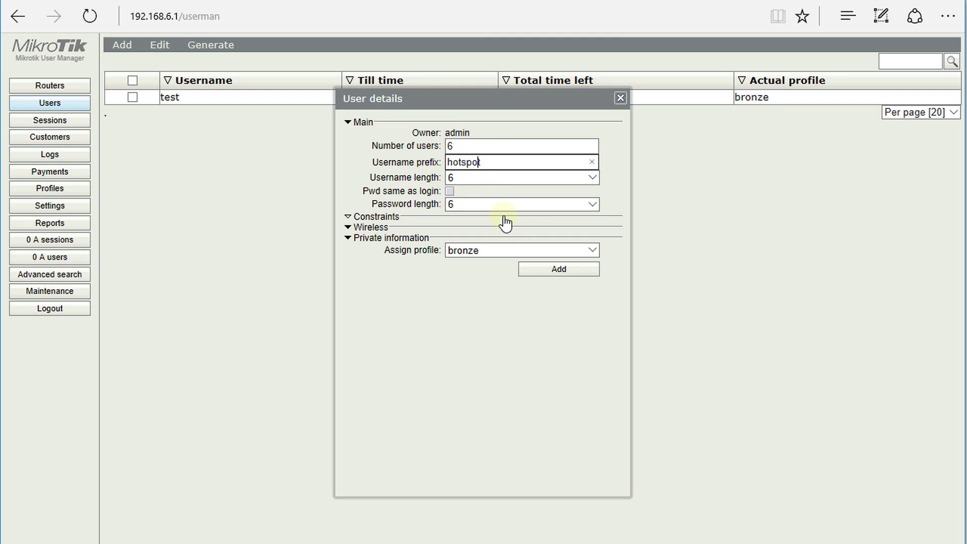
# Set username length 3 and password length 8, keeping the bronze profile.
pyautogui.click(457, 179)
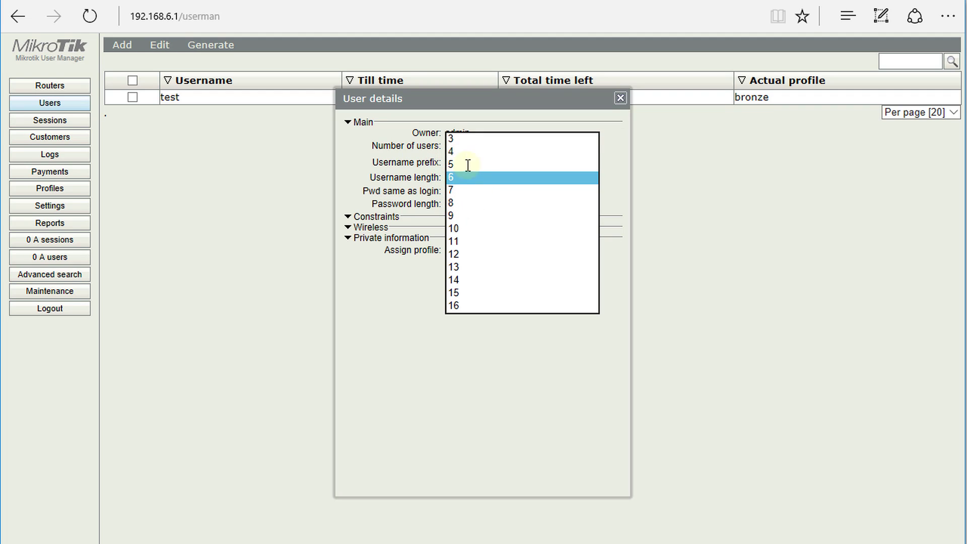
pyautogui.click(464, 144)
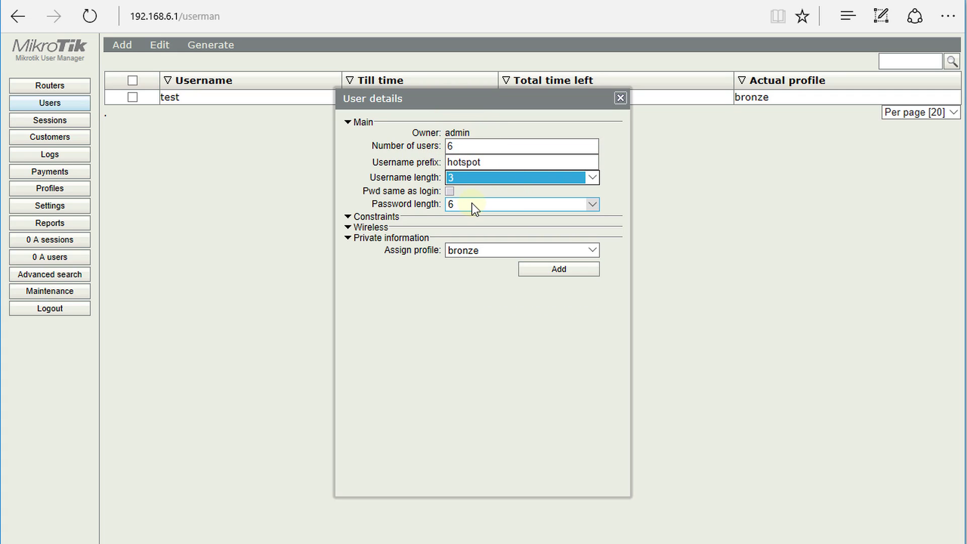
pyautogui.click(472, 205)
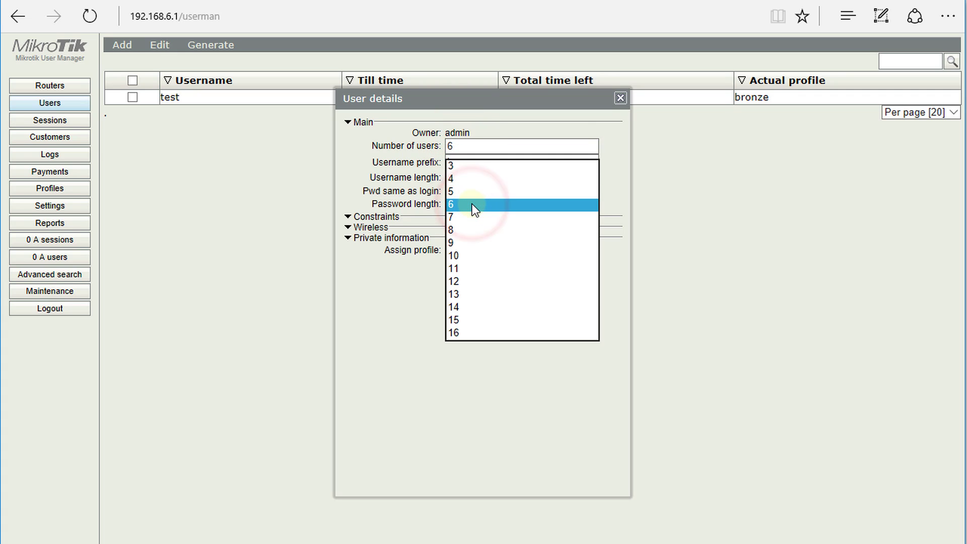
pyautogui.click(460, 231)
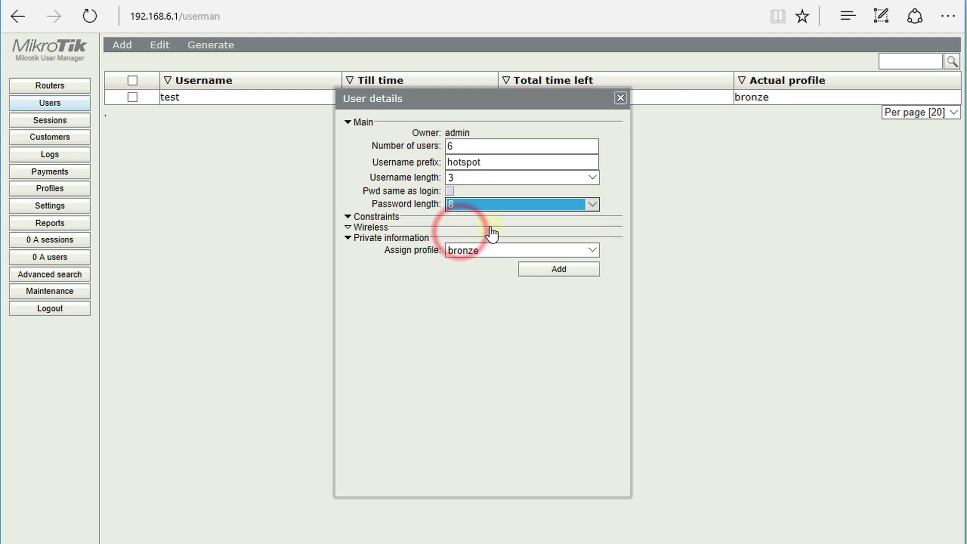
pyautogui.click(486, 255)
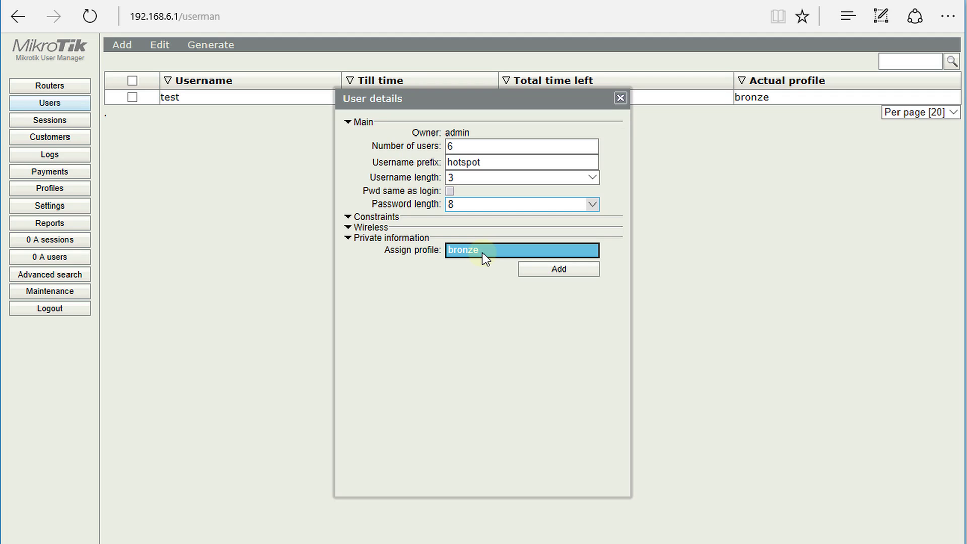
pyautogui.click(461, 298)
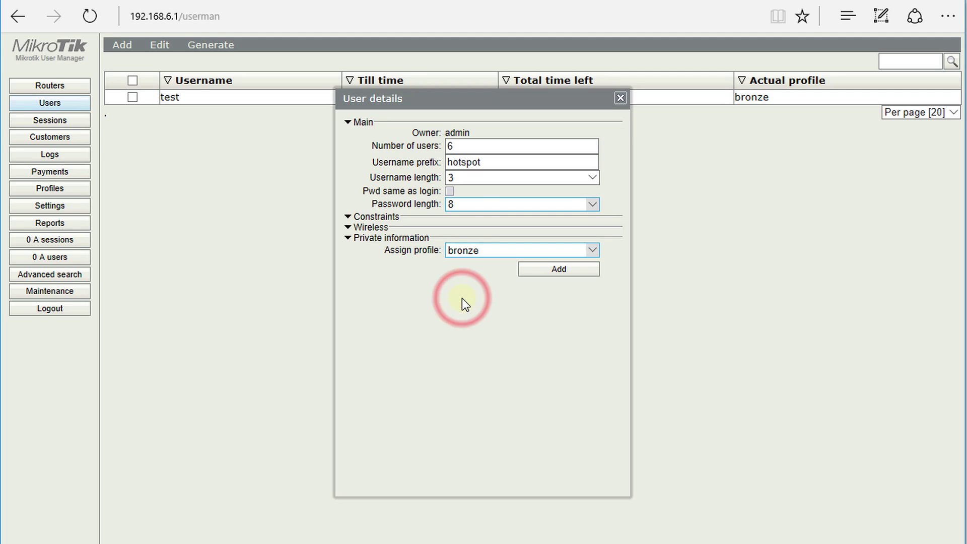
# Add the six hotspot users and close the batch form to view the user list.
pyautogui.click(578, 271)
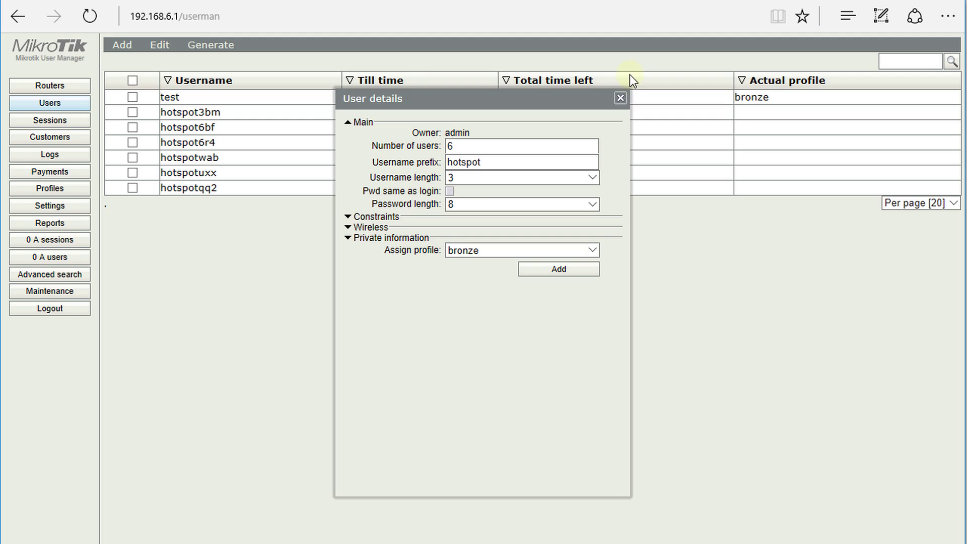
pyautogui.click(620, 98)
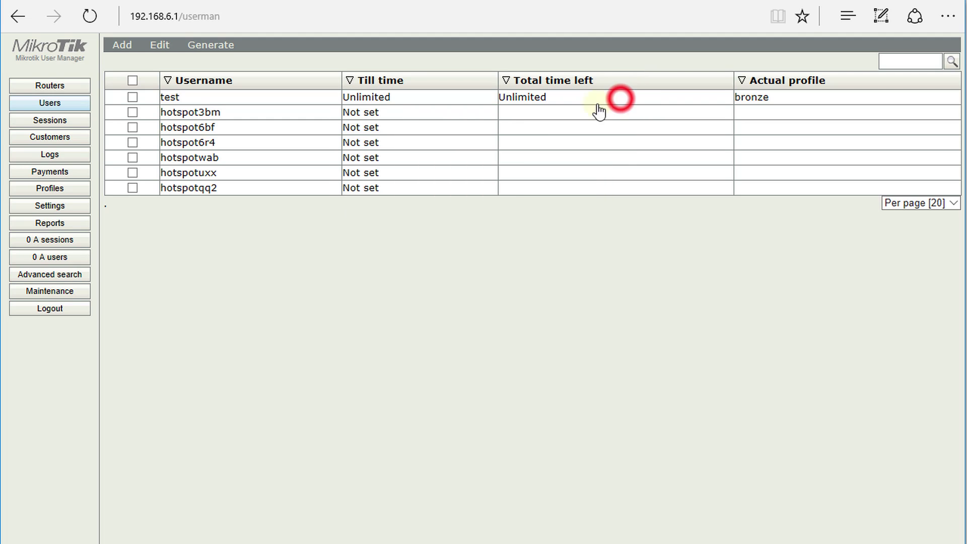
pyautogui.click(230, 113)
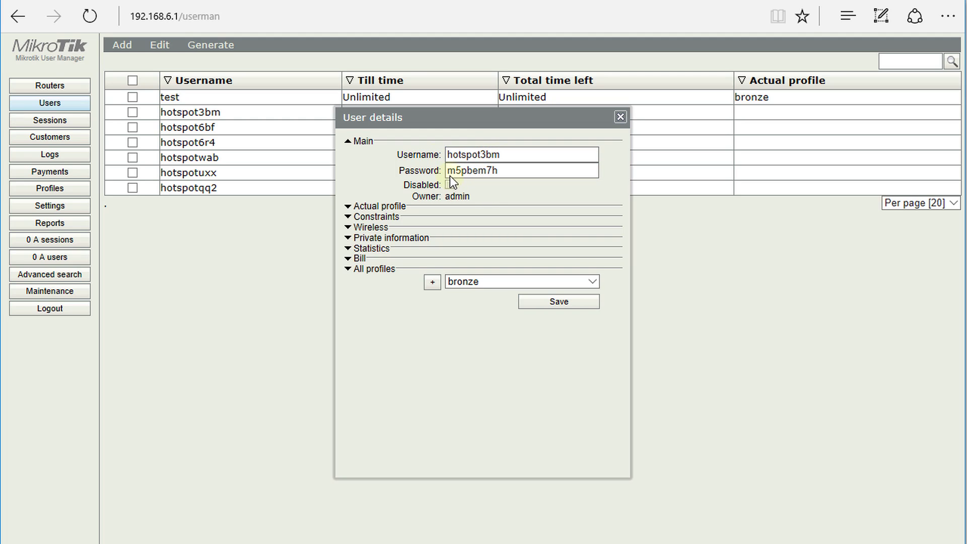
pyautogui.doubleClick(511, 171)
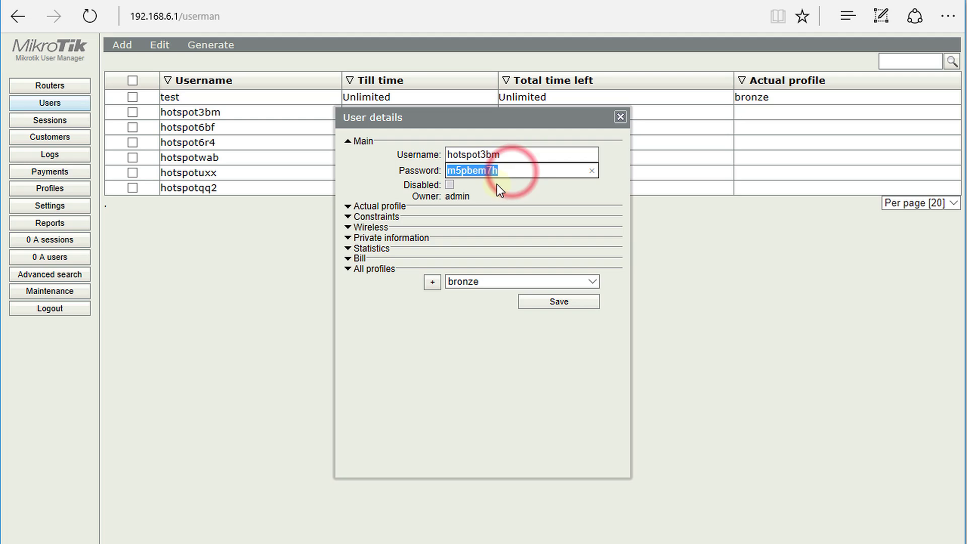
pyautogui.click(621, 117)
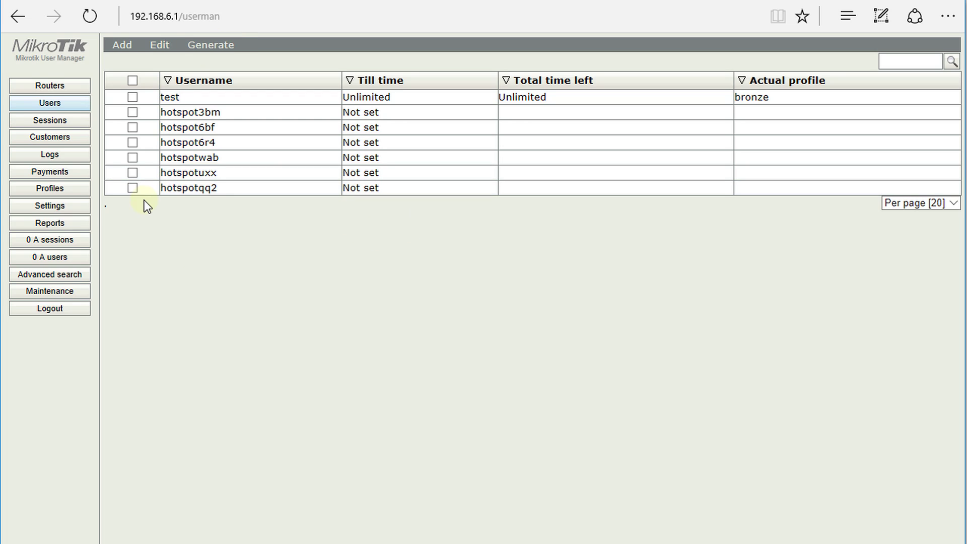
# Select all users and set up voucher generation with Break after set to 1.
pyautogui.click(132, 81)
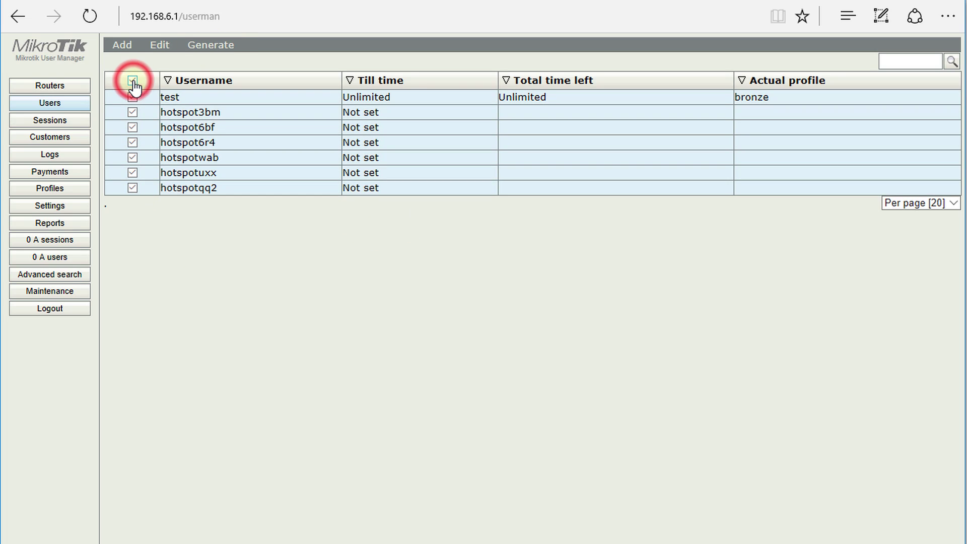
pyautogui.click(221, 53)
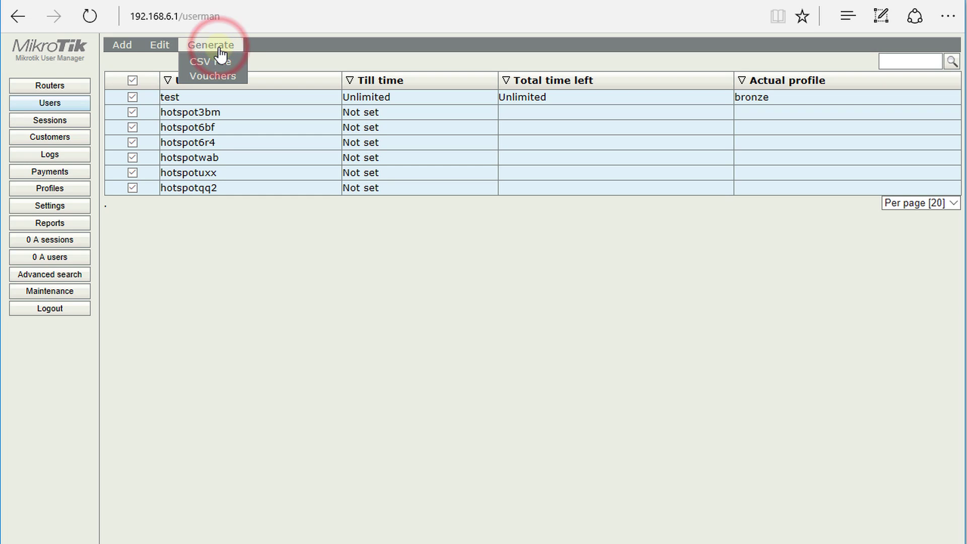
pyautogui.click(221, 76)
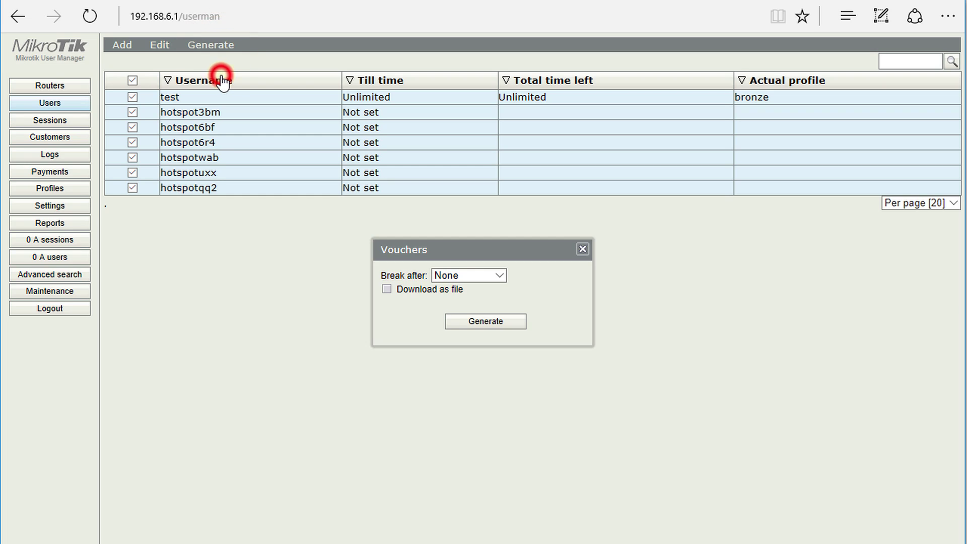
pyautogui.click(491, 277)
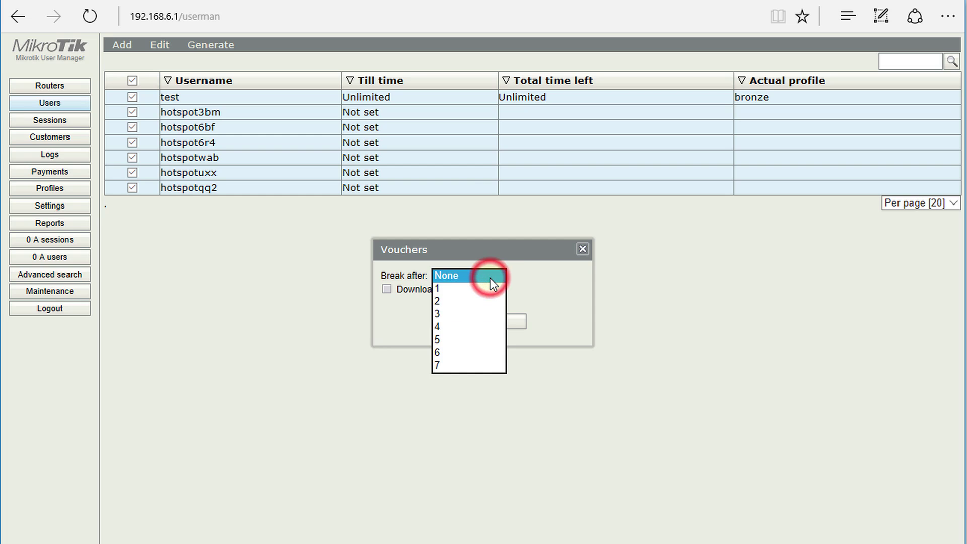
pyautogui.click(491, 277)
pyautogui.click(490, 277)
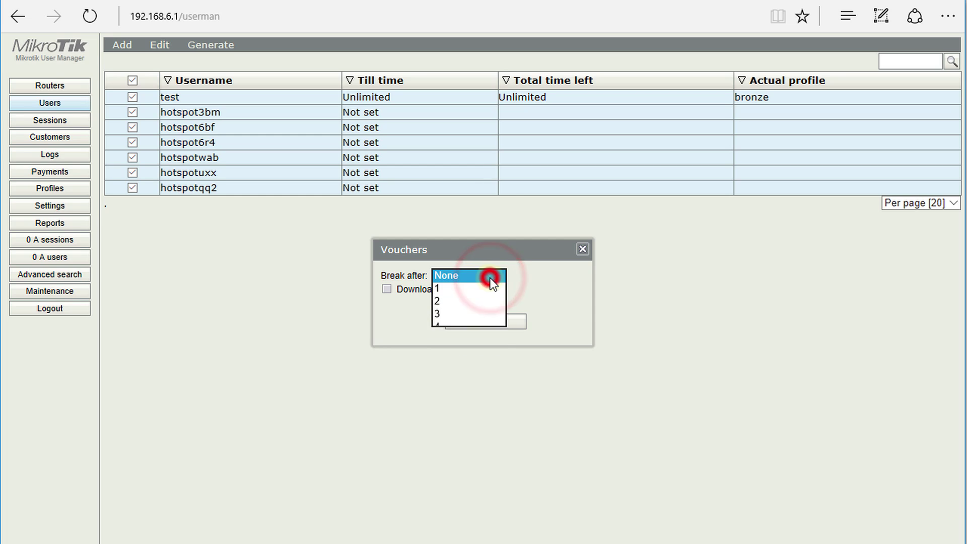
pyautogui.click(478, 293)
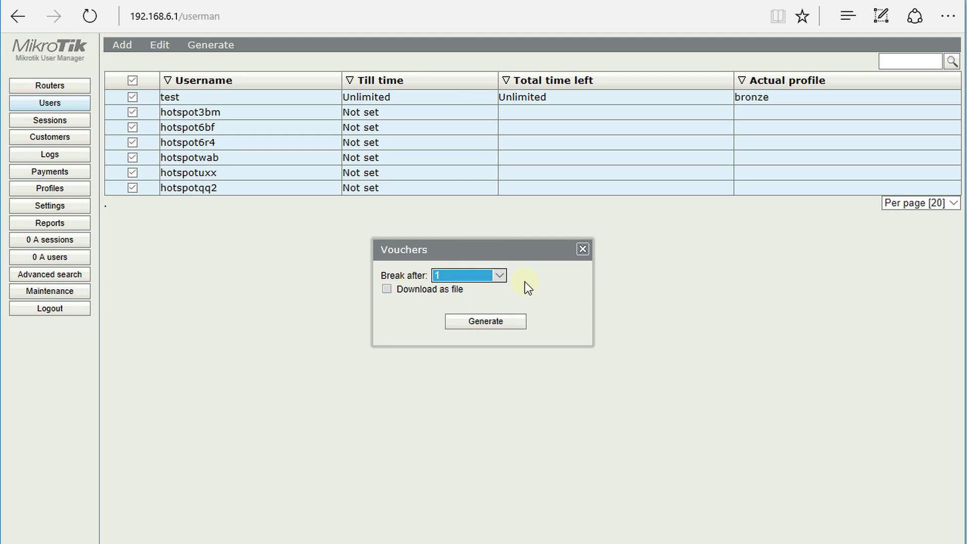
# Generate the vouchers page, move its popup beside the user list, and review each voucher.
pyautogui.click(461, 328)
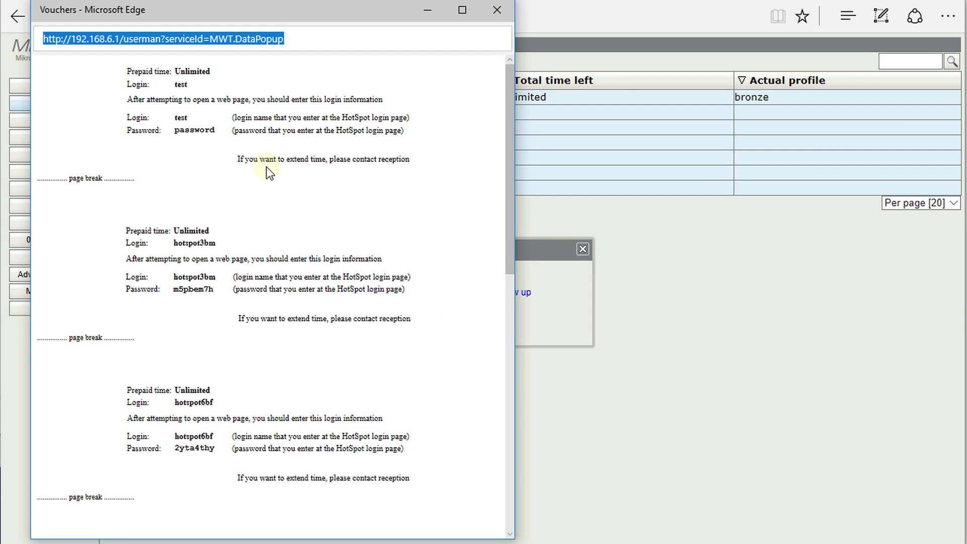
pyautogui.scroll(-6, 234, 181)
pyautogui.scroll(6, 232, 193)
pyautogui.click(176, 84)
pyautogui.moveTo(213, 17); pyautogui.dragTo(536, 14)
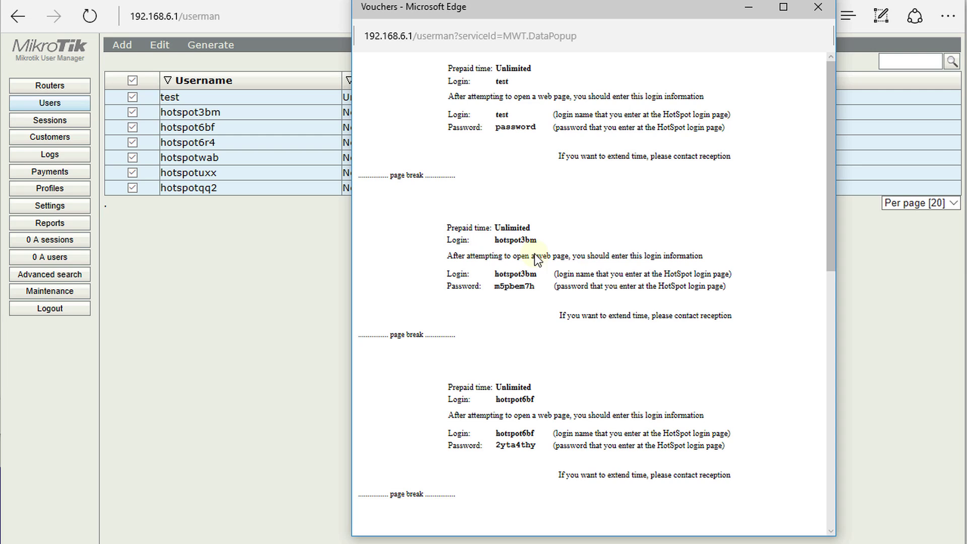
pyautogui.scroll(-4, 535, 319)
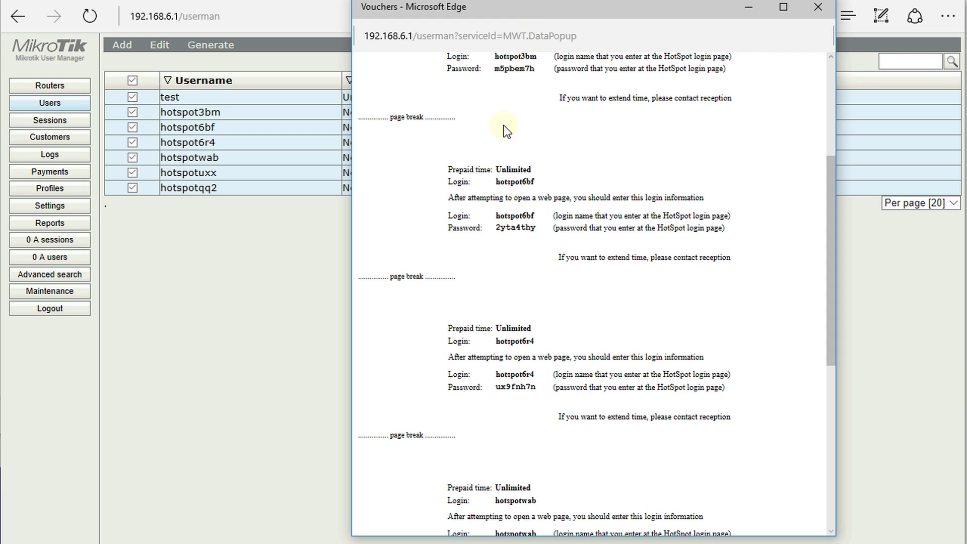
pyautogui.scroll(1, 523, 241)
pyautogui.scroll(4, 523, 240)
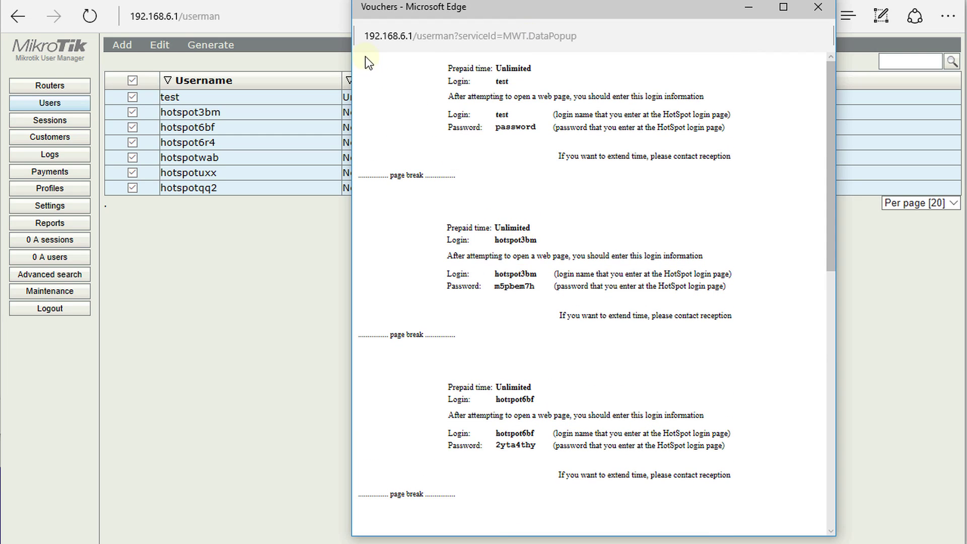